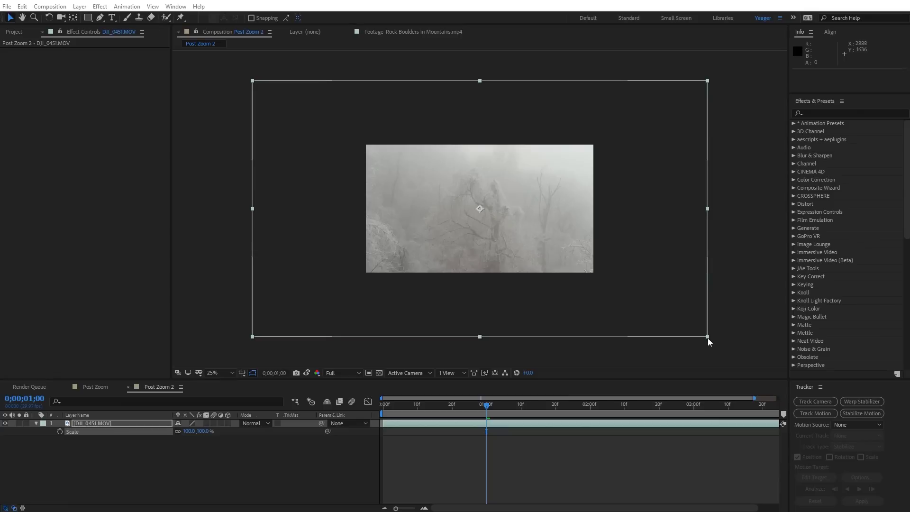
# Keyframe the forest clip's Scale from 54.4% at 1;00 to 86% at 1;15.
pyautogui.moveTo(707, 337); pyautogui.dragTo(604, 283)
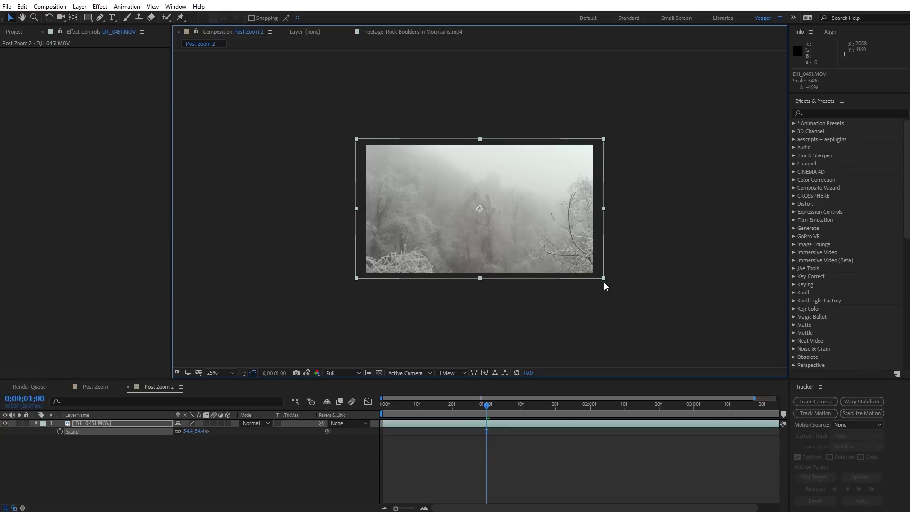
pyautogui.press('.')
pyautogui.click(60, 431)
pyautogui.click(538, 403)
pyautogui.moveTo(727, 347); pyautogui.dragTo(804, 433)
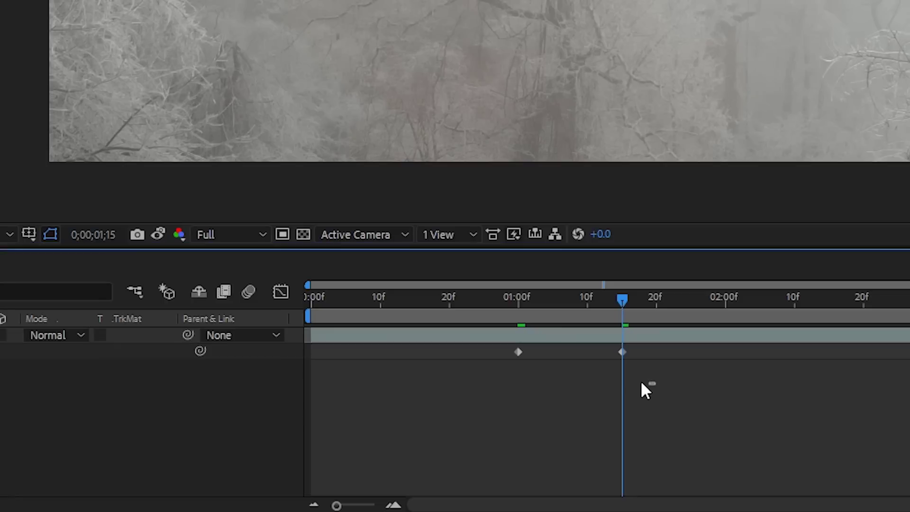
# Easy-ease both Scale keyframes with F9, preview the zoom, and add an adjustment layer.
pyautogui.moveTo(553, 446); pyautogui.dragTo(479, 430)
pyautogui.press('F9')
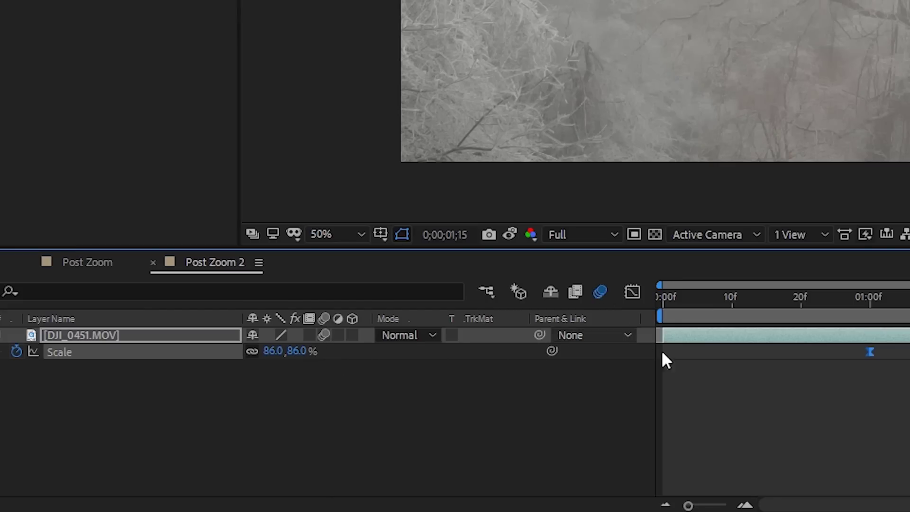
pyautogui.press('space')
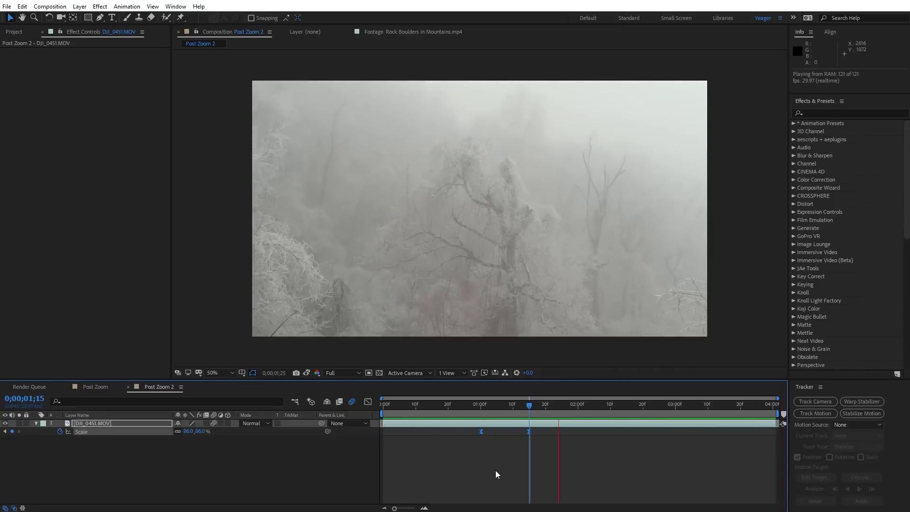
pyautogui.press('space')
pyautogui.hotkey('ctrl', 'alt', 'y')
pyautogui.click(100, 6)
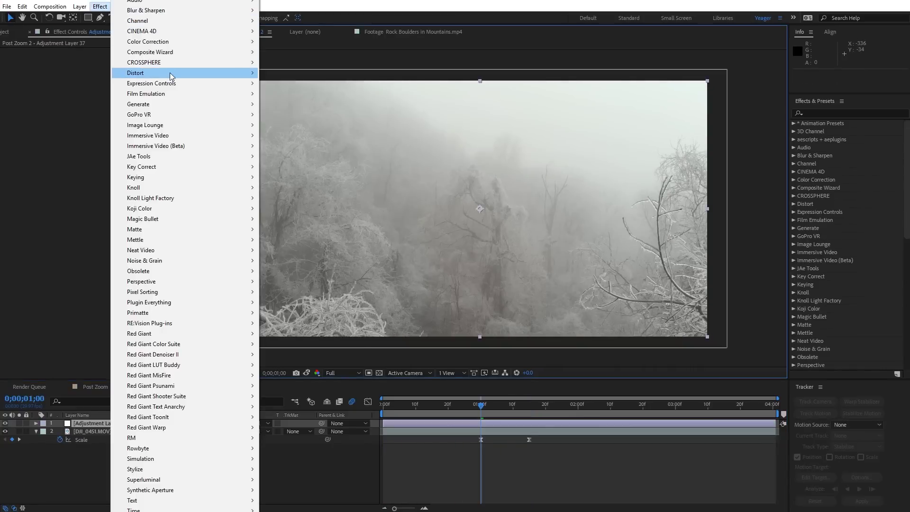
# Apply Optics Compensation to the adjustment layer, keyframing Field Of View from 1;00 to 50.5 at 1;19.
pyautogui.moveTo(209, 79)
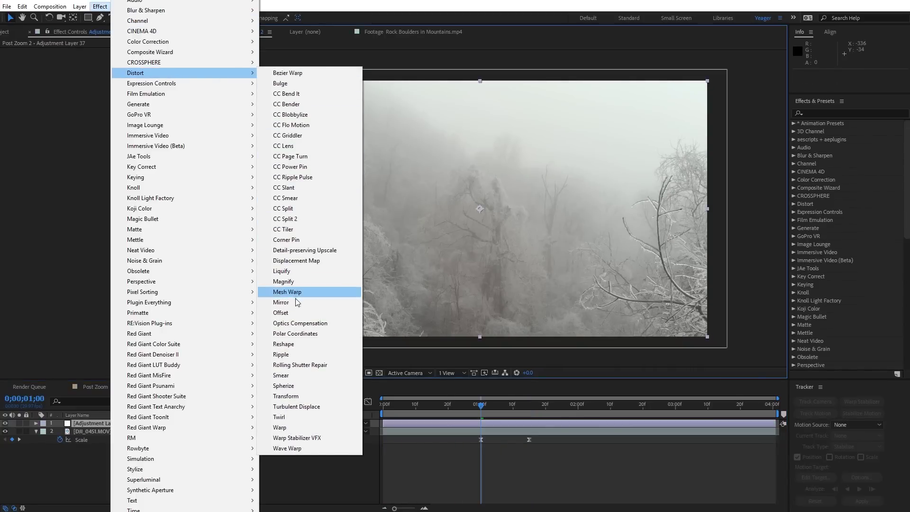
pyautogui.click(299, 323)
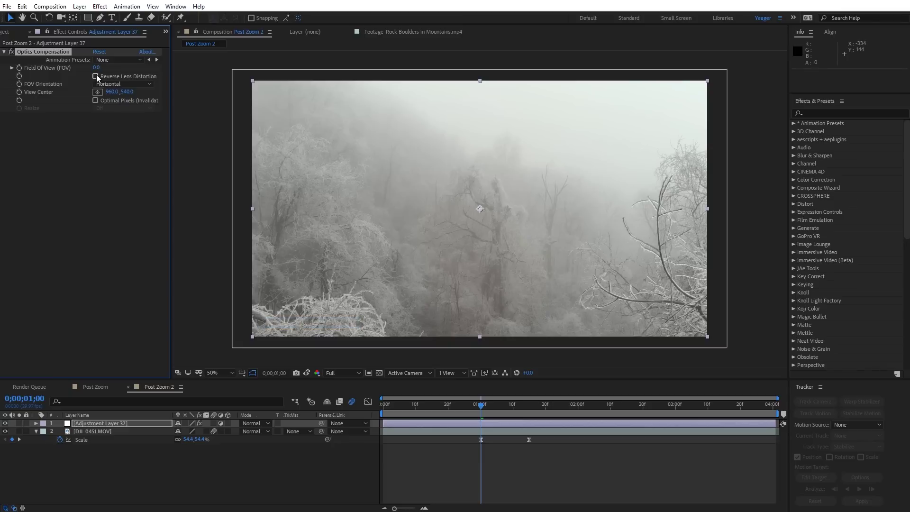
pyautogui.click(20, 67)
pyautogui.moveTo(481, 406); pyautogui.dragTo(544, 415)
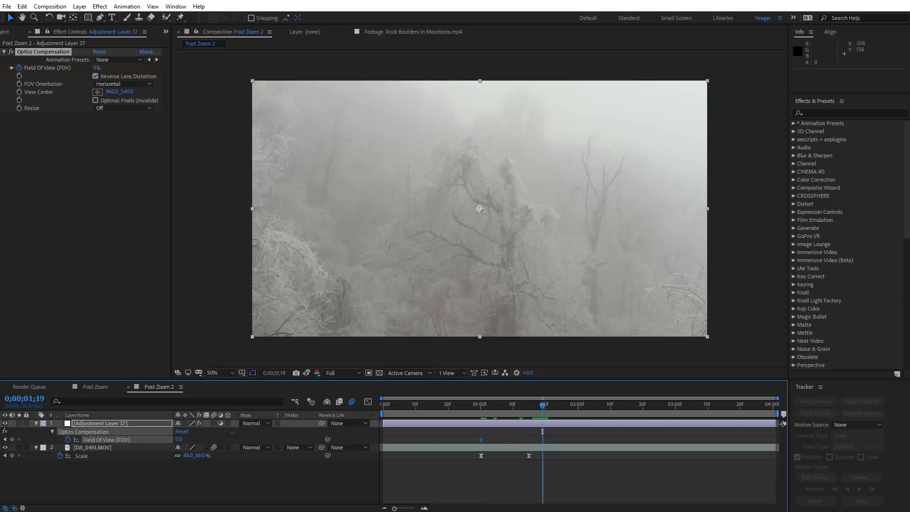
pyautogui.moveTo(241, 79); pyautogui.dragTo(352, 86)
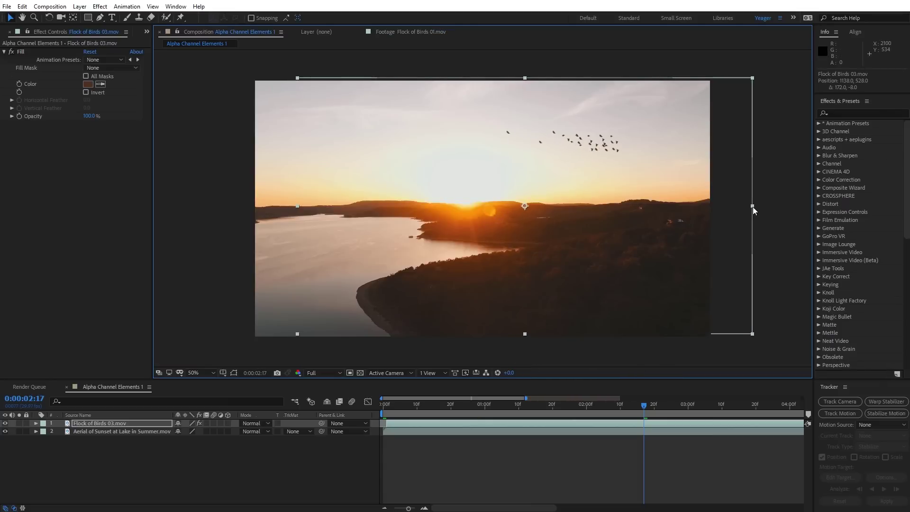
# Scale the bird flock to 76%, then run Track Camera on the boulder hillside footage.
pyautogui.moveTo(752, 207); pyautogui.dragTo(663, 198)
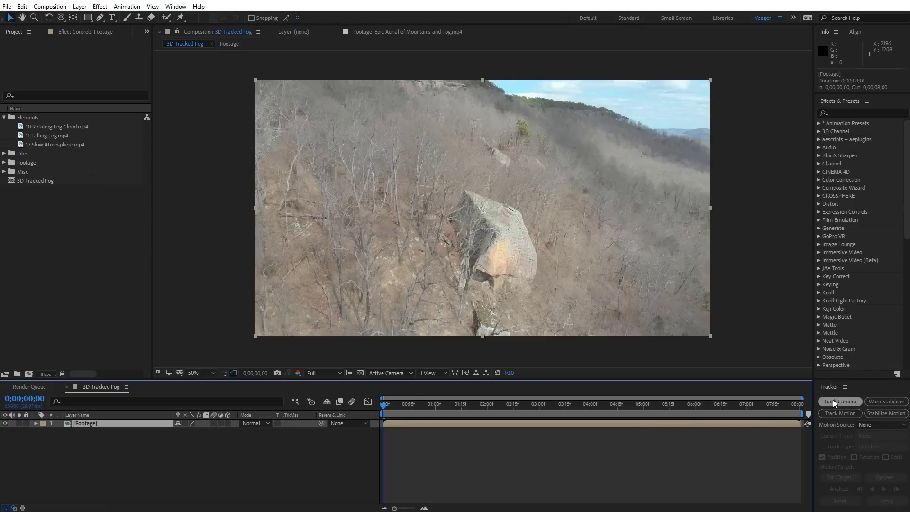
pyautogui.click(833, 402)
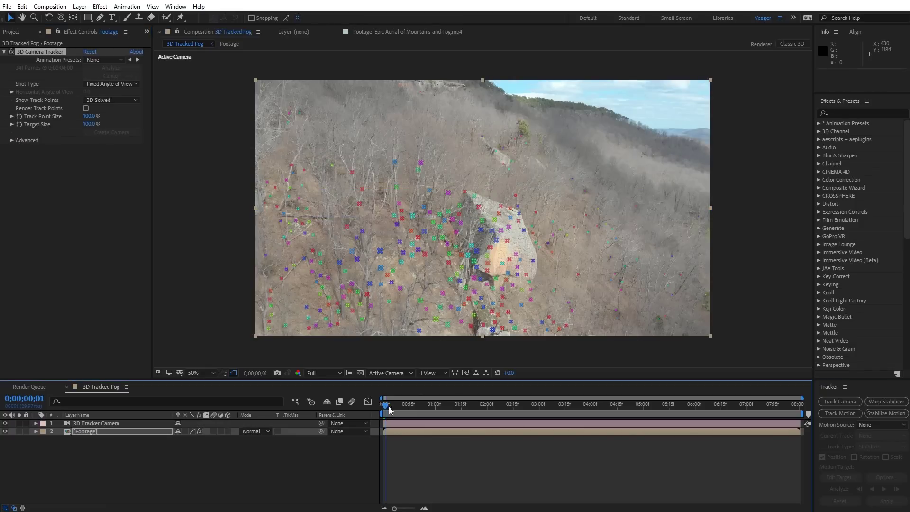
pyautogui.moveTo(389, 405); pyautogui.dragTo(482, 408)
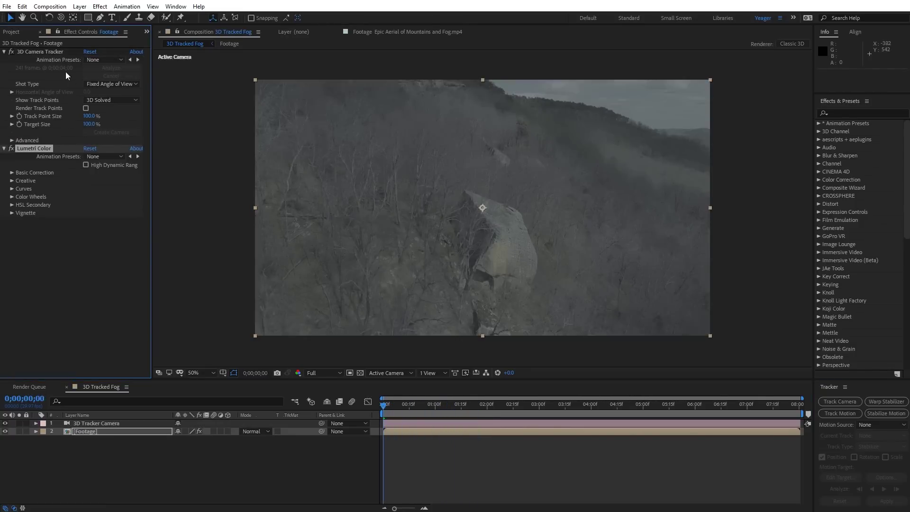
# Add the 17 Slow Atmosphere fog clip to the timeline above the hillside footage.
pyautogui.click(18, 32)
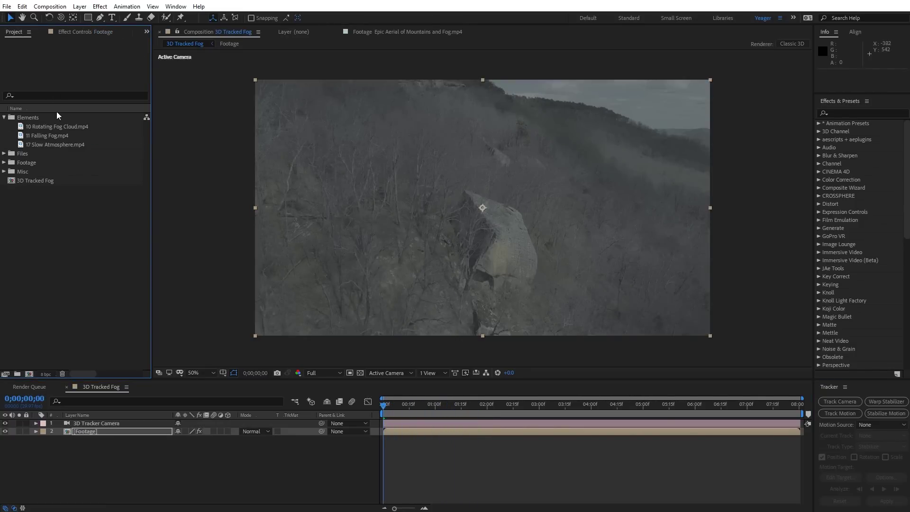
pyautogui.moveTo(56, 144); pyautogui.dragTo(120, 175)
pyautogui.moveTo(139, 416); pyautogui.dragTo(147, 426)
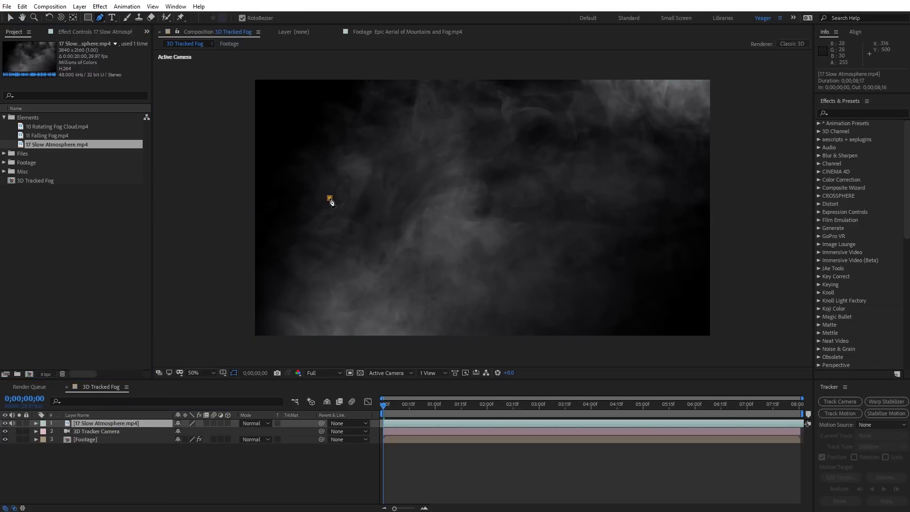
# Draw a Pen mask on the fog, feather it to 351 pixels, and set Screen blend mode.
pyautogui.click(330, 198)
pyautogui.click(379, 223)
pyautogui.click(330, 198)
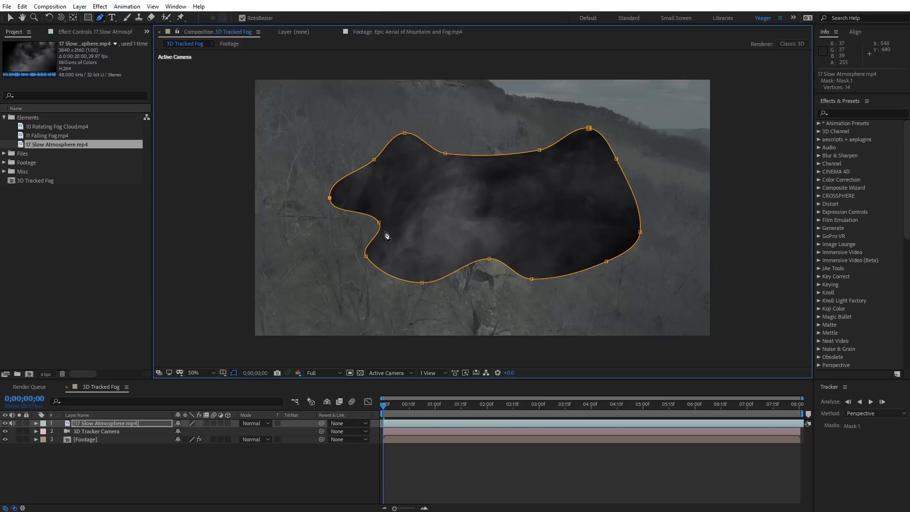
pyautogui.moveTo(195, 447); pyautogui.dragTo(211, 446)
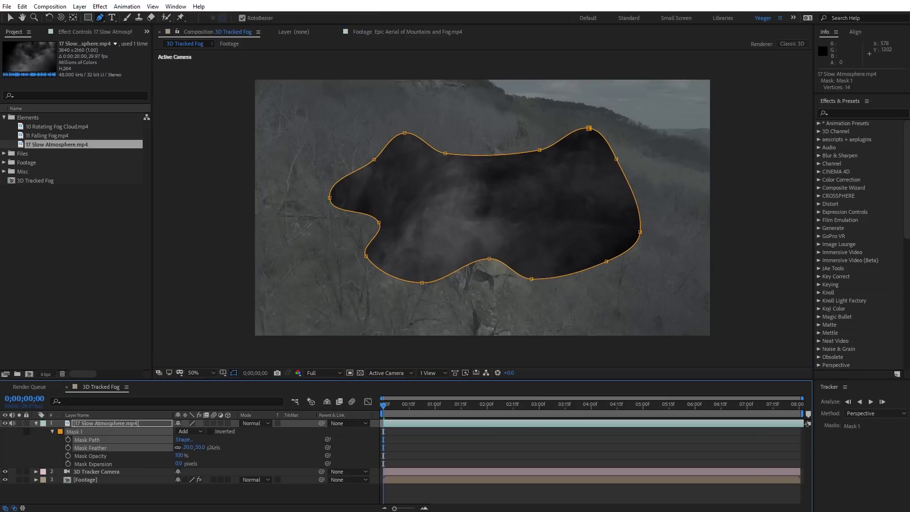
pyautogui.moveTo(354, 444); pyautogui.dragTo(359, 444)
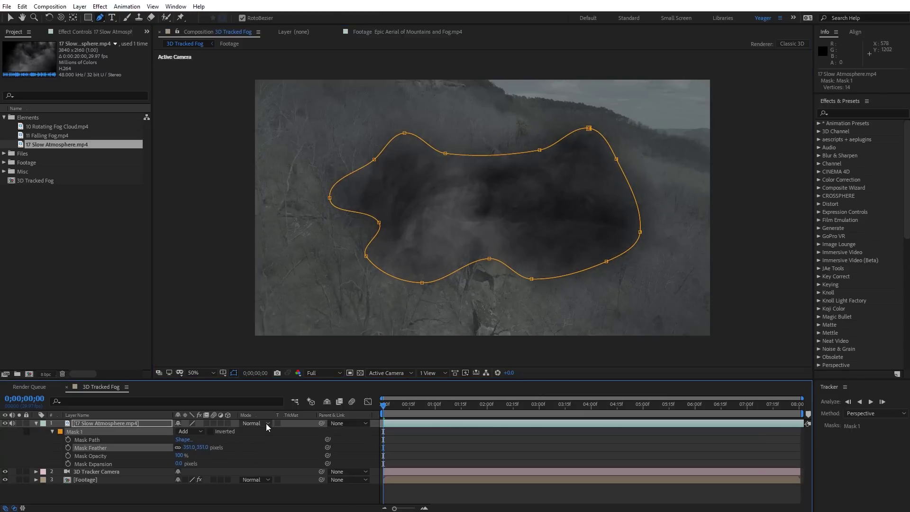
pyautogui.click(266, 423)
pyautogui.click(280, 127)
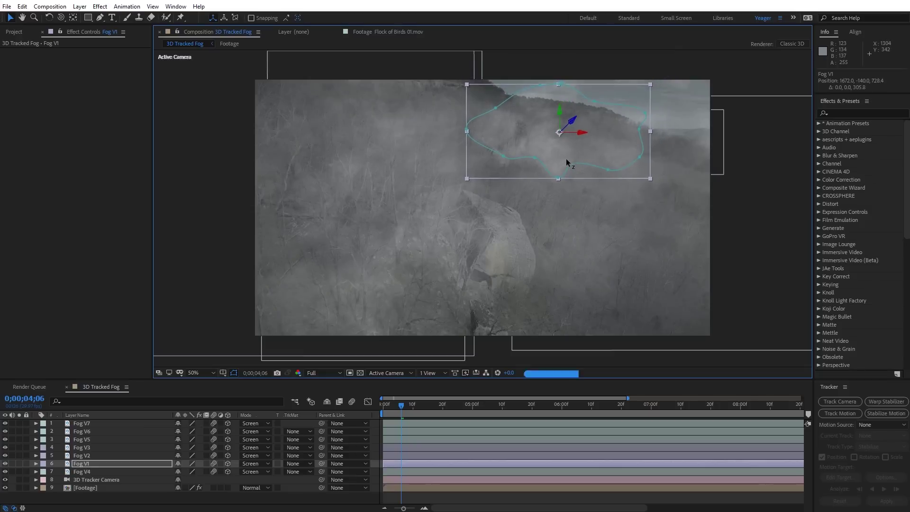
# Push Fog V1 closer to the camera in Z, check the depths in a custom 3D view, and play back the result.
pyautogui.moveTo(566, 158); pyautogui.dragTo(582, 170)
pyautogui.press('F11')
pyautogui.press('c')
pyautogui.moveTo(524, 303); pyautogui.dragTo(507, 242)
pyautogui.press('F12')
pyautogui.press('v')
pyautogui.press('space')
pyautogui.moveTo(431, 411); pyautogui.dragTo(563, 410)
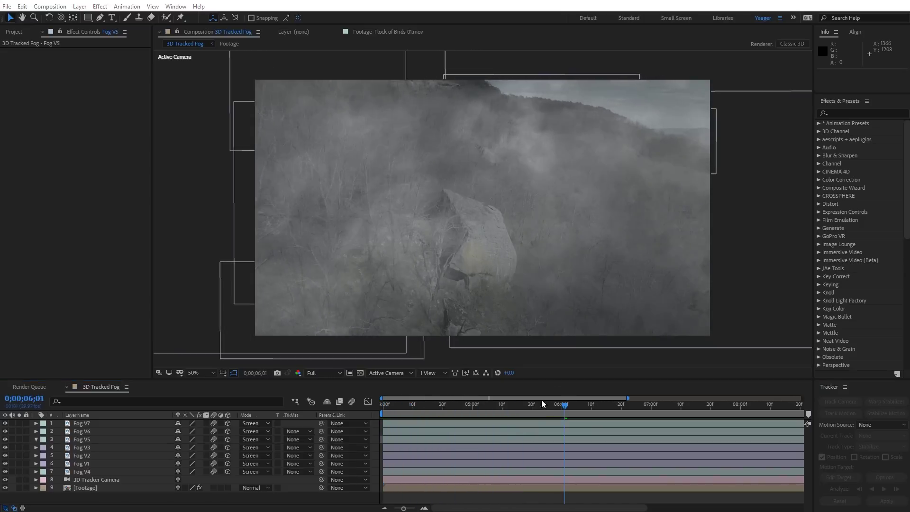
# Apply Time > Freeze Frame to the Fog V5 layer.
pyautogui.click(533, 438)
pyautogui.rightClick(533, 438)
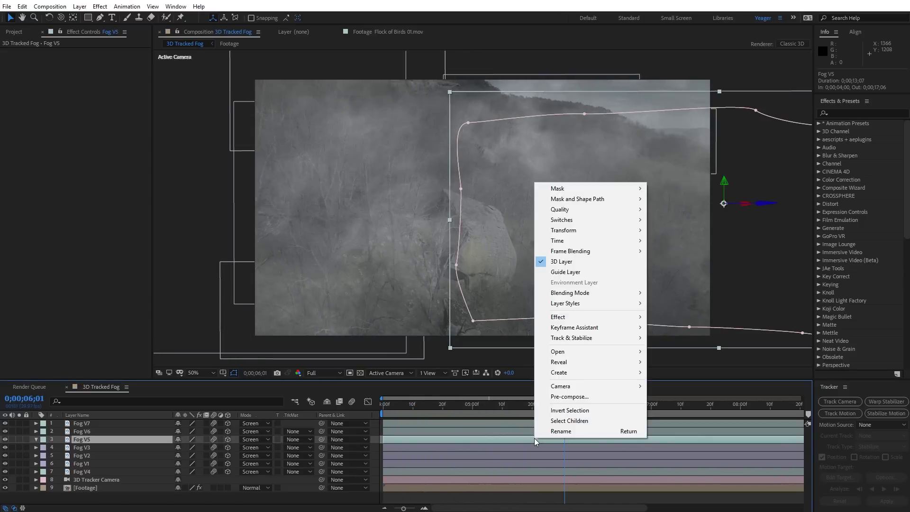
pyautogui.moveTo(564, 246)
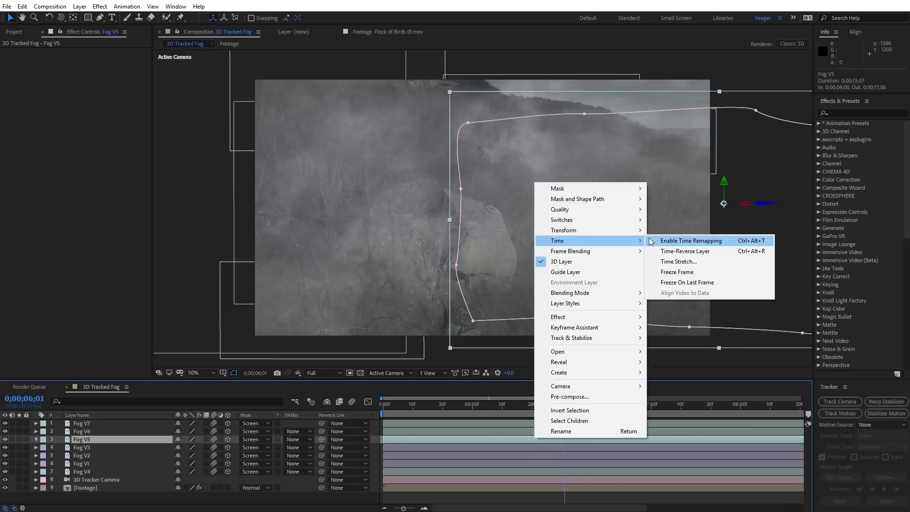
pyautogui.click(682, 273)
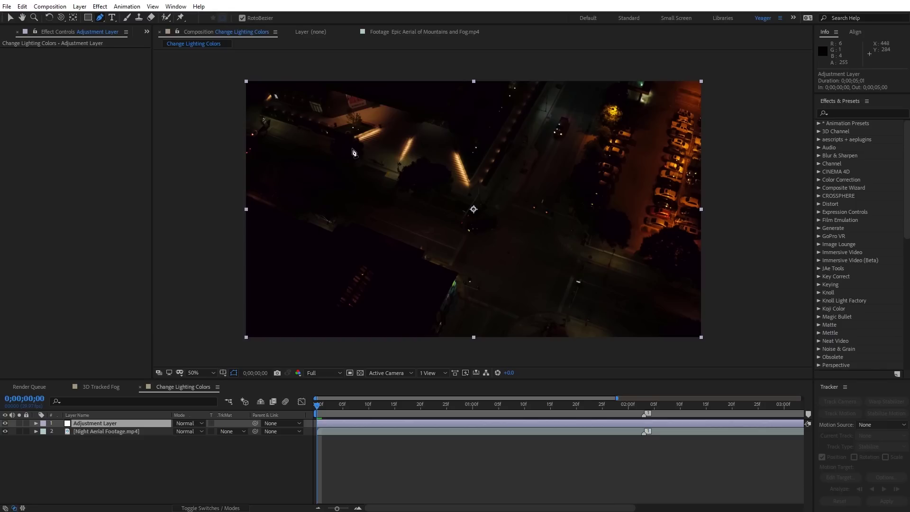
# Begin a Pen mask on Adjustment Layer 1 around the lit parking lot.
pyautogui.click(352, 148)
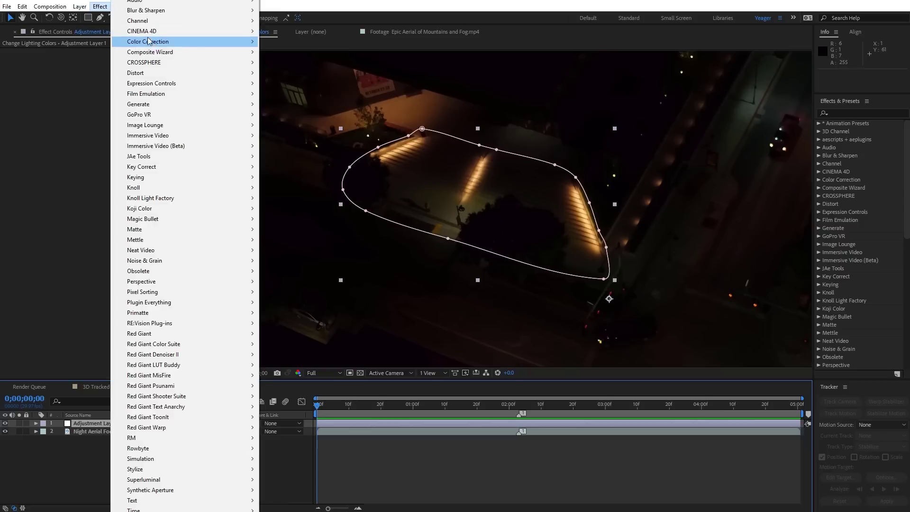
# Apply Hue/Saturation to the masked adjustment layer with Master Hue about -104°, then preview the purple lights.
pyautogui.moveTo(148, 41)
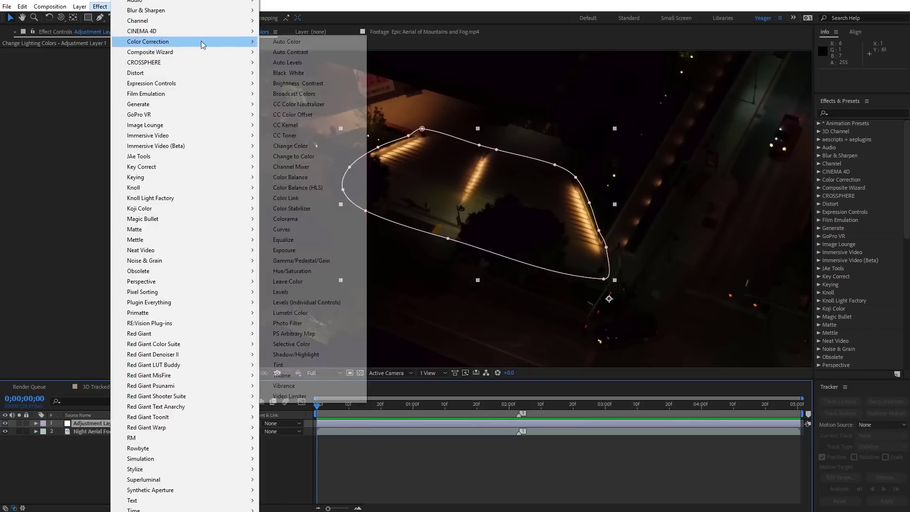
pyautogui.click(301, 272)
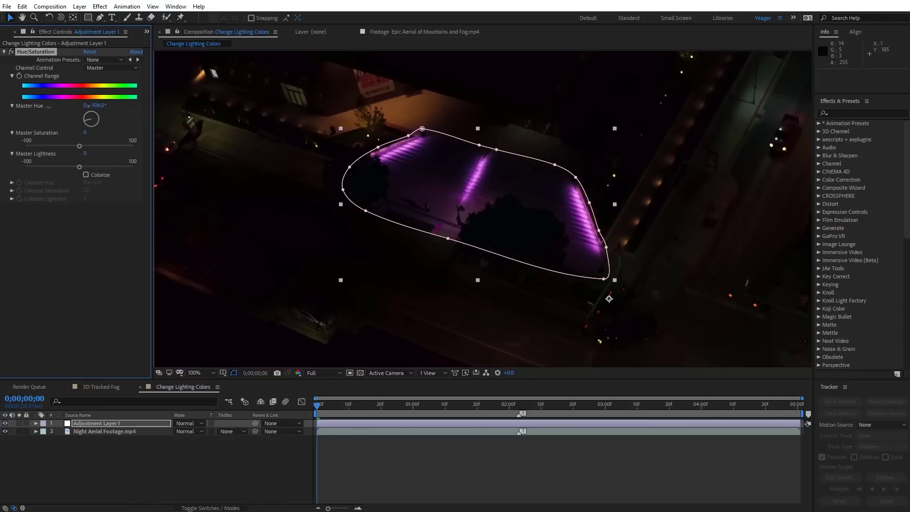
pyautogui.press('space')
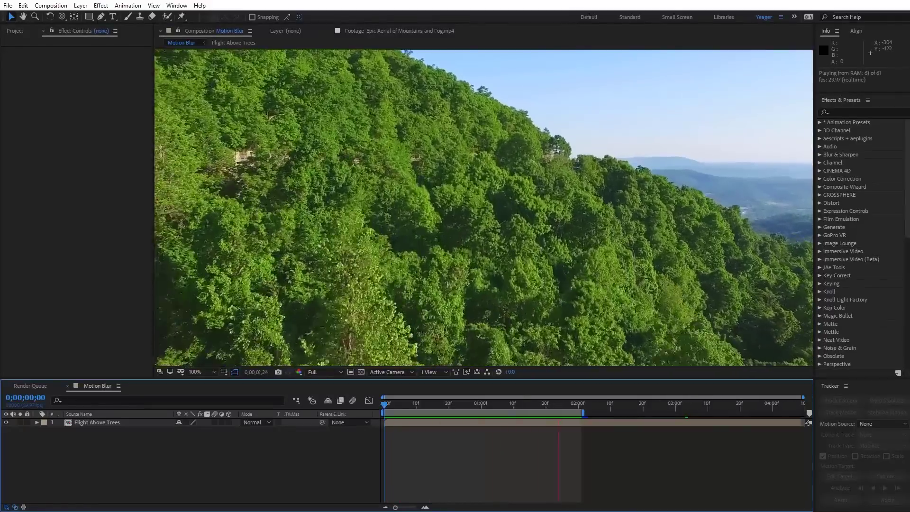
# Apply Pixel Motion Blur to the Flight Above Trees layer and toggle it off to compare.
pyautogui.click(304, 124)
pyautogui.click(101, 6)
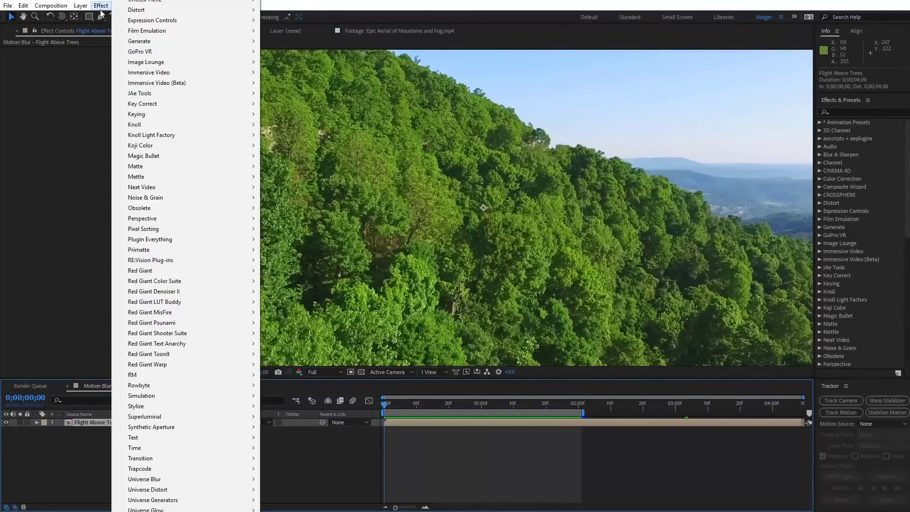
pyautogui.moveTo(204, 445)
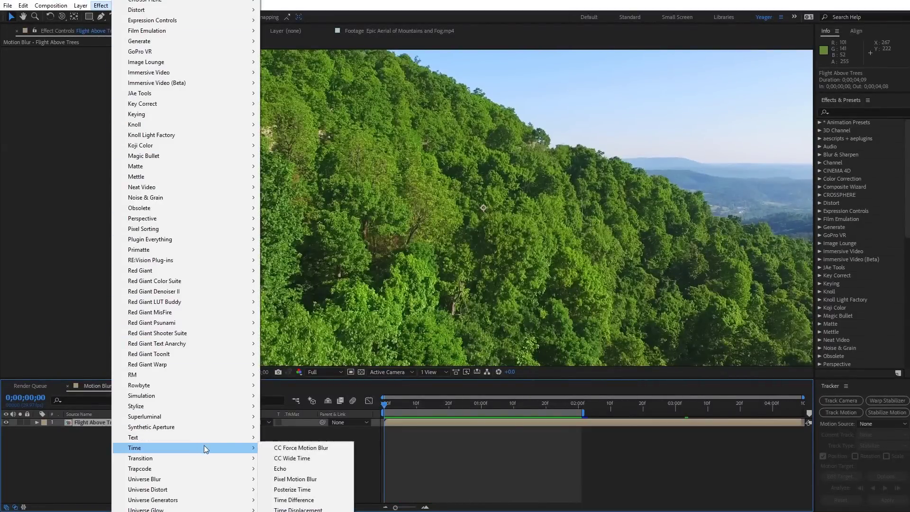
pyautogui.click(295, 479)
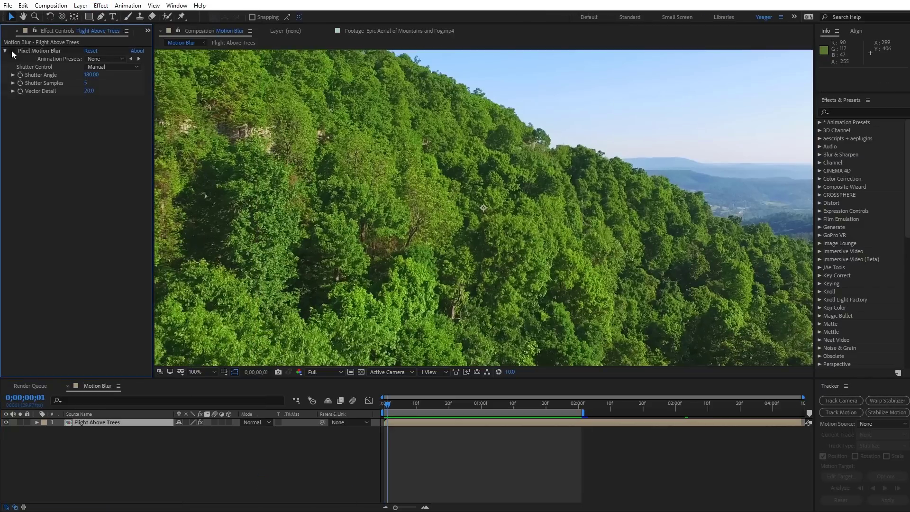
pyautogui.click(12, 51)
pyautogui.press('pageup')
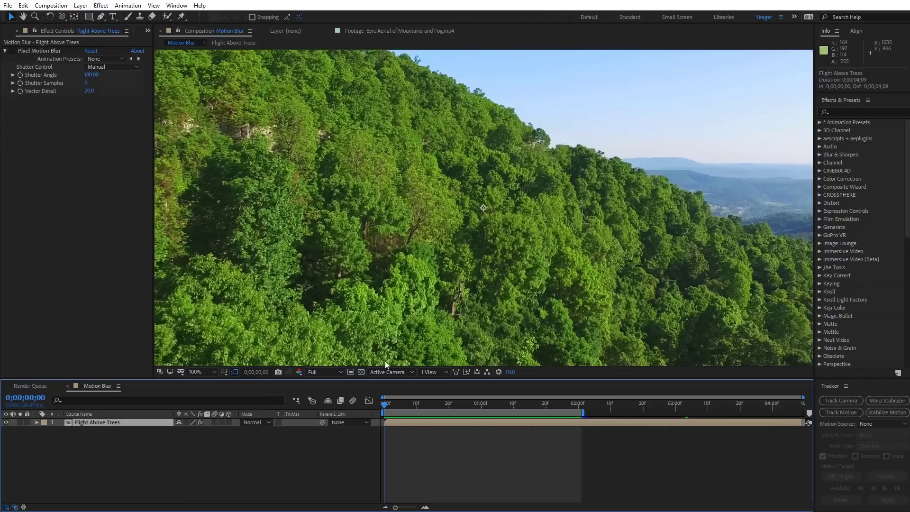
# Add CC Force Motion Blur with 16 Motion Blur Samples and a 360 Shutter Angle.
pyautogui.click(101, 6)
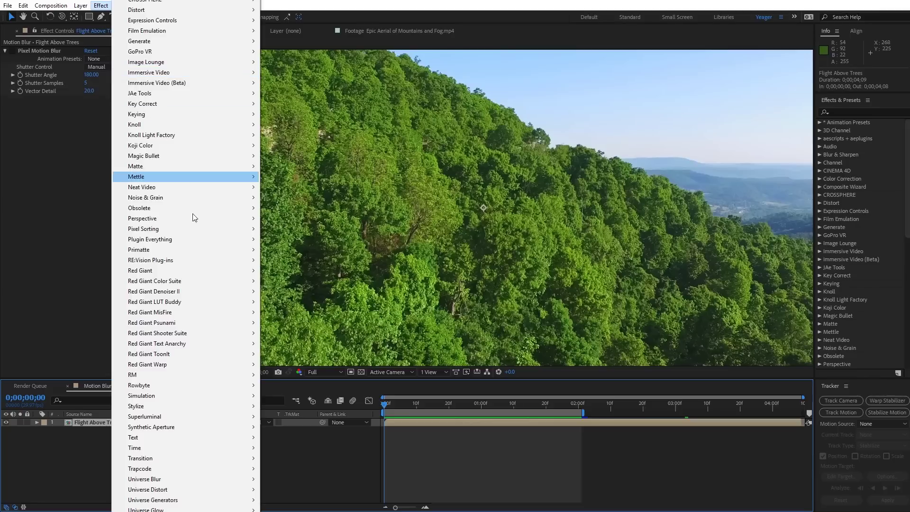
pyautogui.moveTo(213, 447)
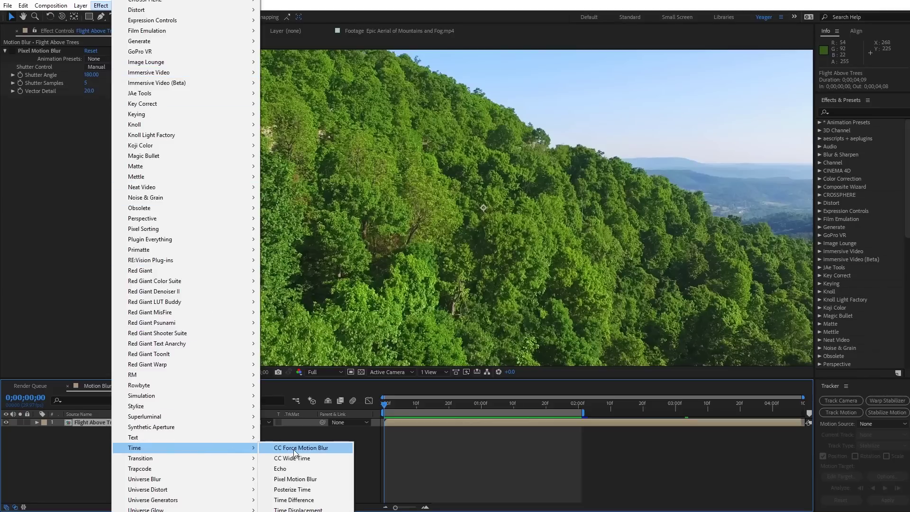
pyautogui.click(292, 449)
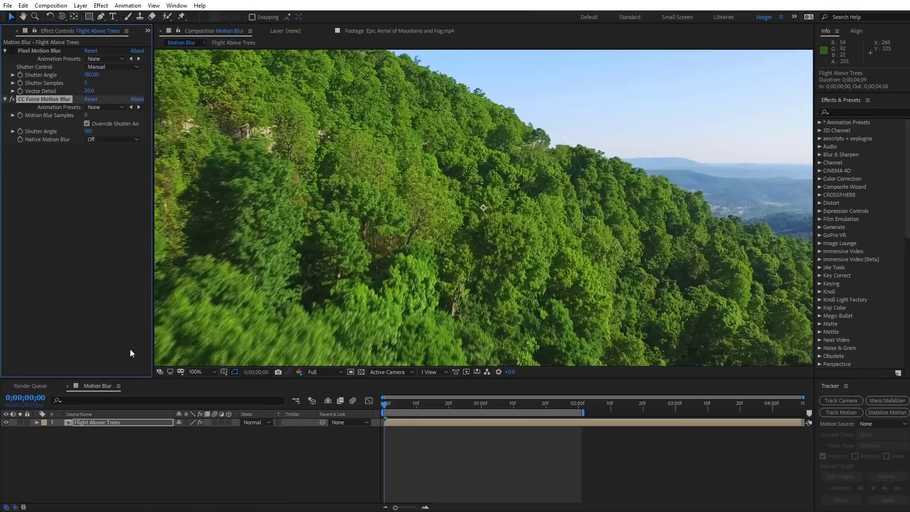
pyautogui.click(12, 99)
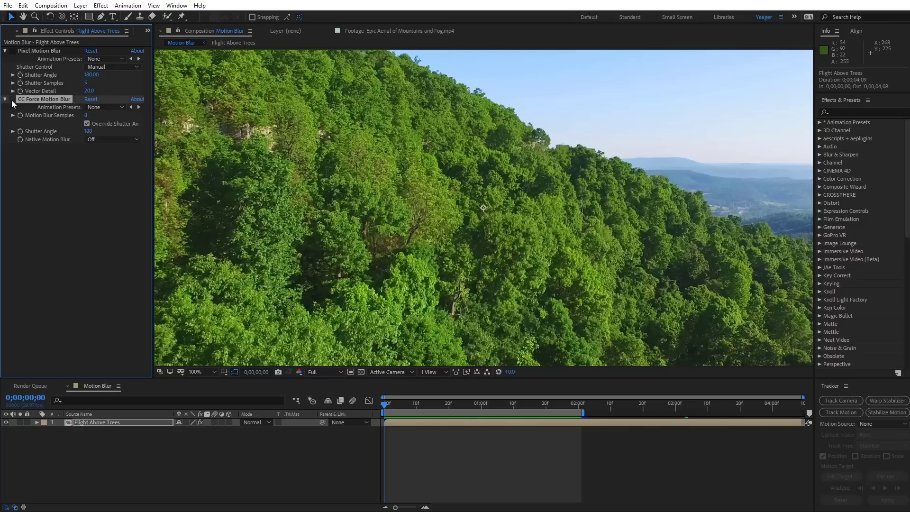
pyautogui.click(13, 99)
pyautogui.click(85, 115)
pyautogui.write('16')
pyautogui.press('Return')
pyautogui.write('360')
pyautogui.press('Return')
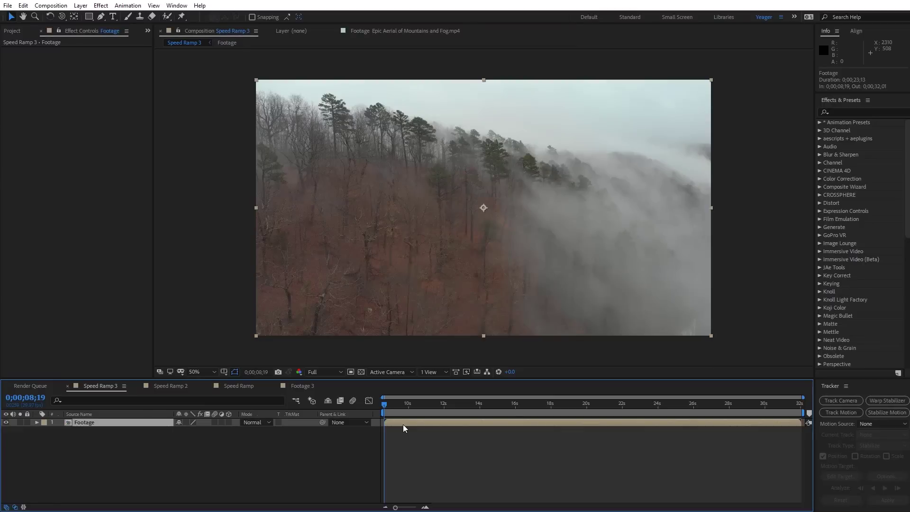
# Enable time remapping on the fog footage and add Time Remap keyframes at 0;00;10;00 and 0;00;28;00.
pyautogui.rightClick(404, 424)
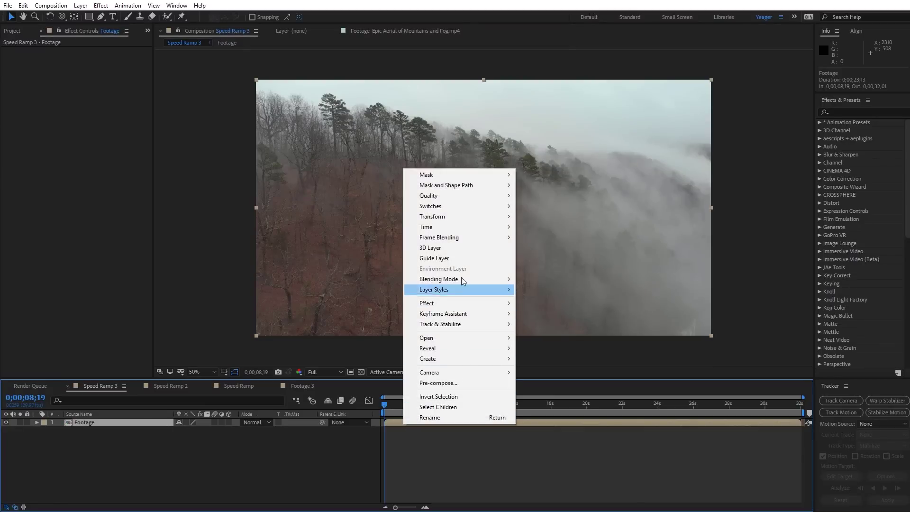
pyautogui.moveTo(501, 229)
pyautogui.click(548, 227)
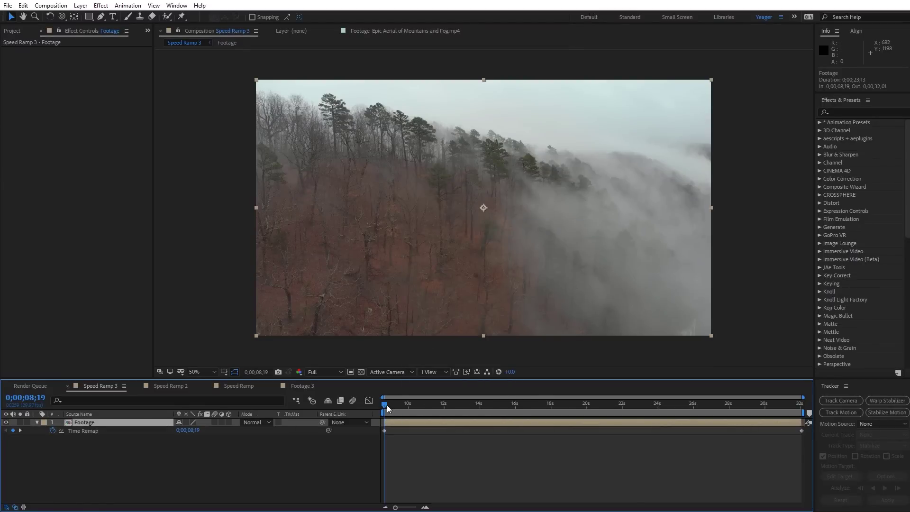
pyautogui.moveTo(387, 408); pyautogui.dragTo(410, 412)
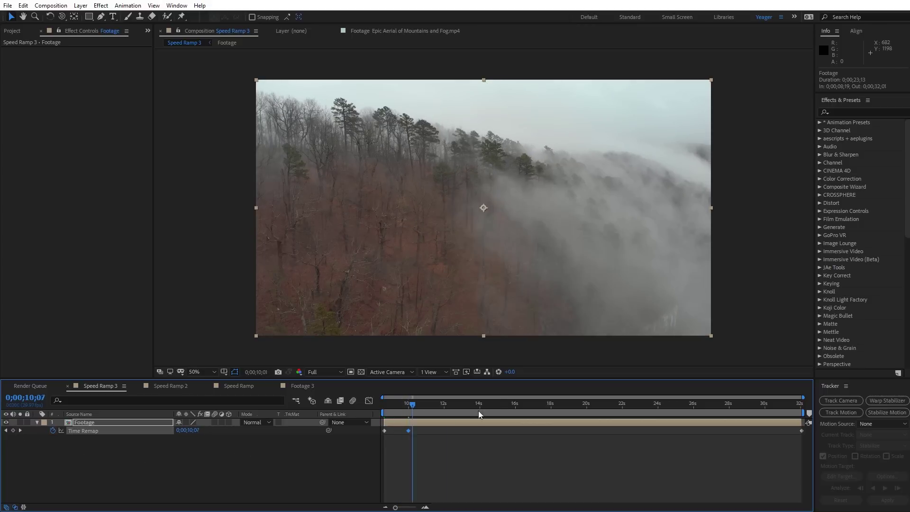
pyautogui.moveTo(694, 426); pyautogui.dragTo(728, 426)
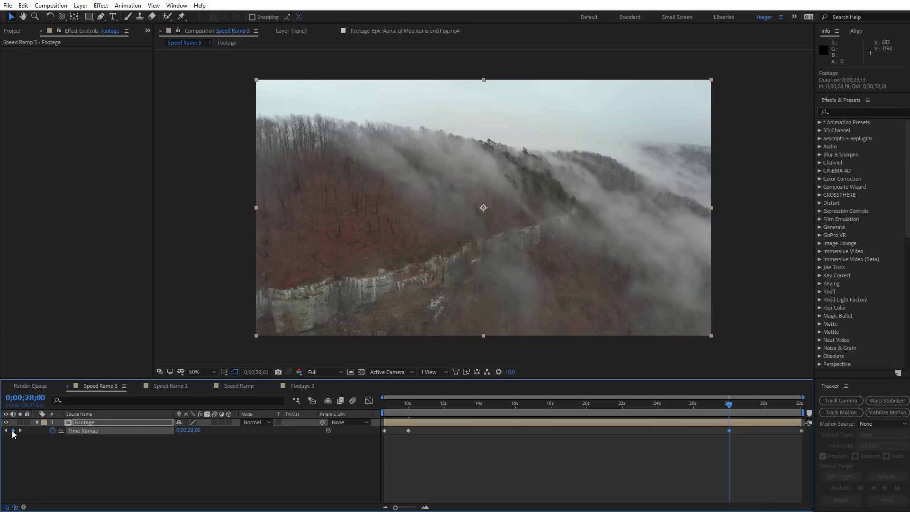
# Drag the later Time Remap keyframes earlier to speed up that stretch, then preview it.
pyautogui.press('Home')
pyautogui.moveTo(723, 450); pyautogui.dragTo(805, 430)
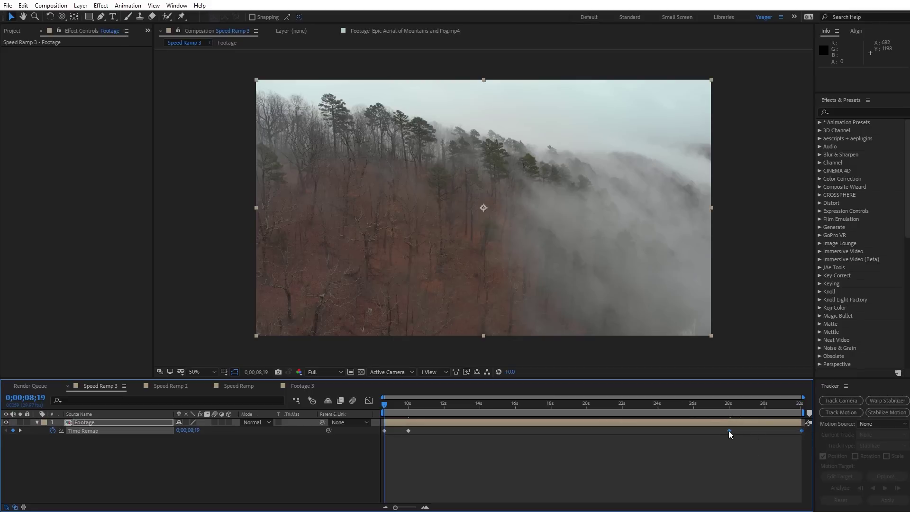
pyautogui.moveTo(445, 434); pyautogui.dragTo(418, 434)
pyautogui.press('space')
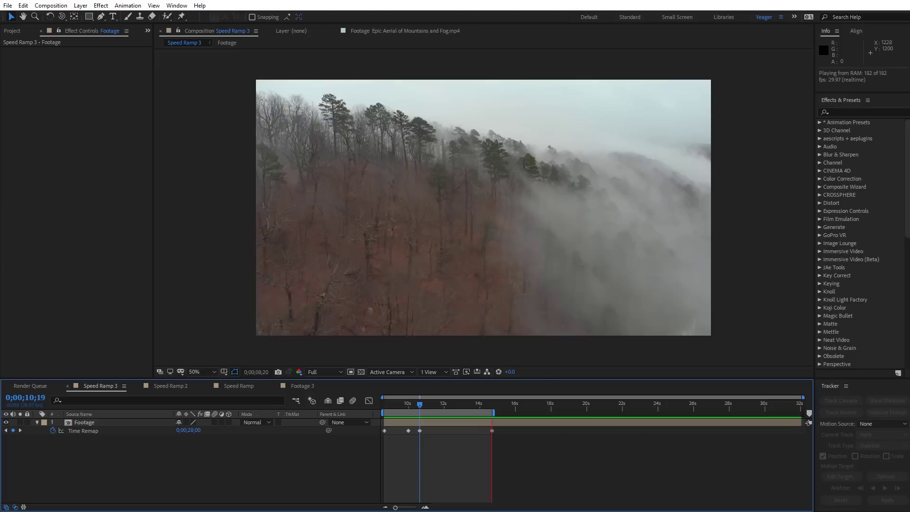
# Split the fog footage at 0;00;10;00 and 0;00;10;19, then select the middle piece.
pyautogui.click(408, 430)
pyautogui.hotkey('ctrl', 'shift', 'd')
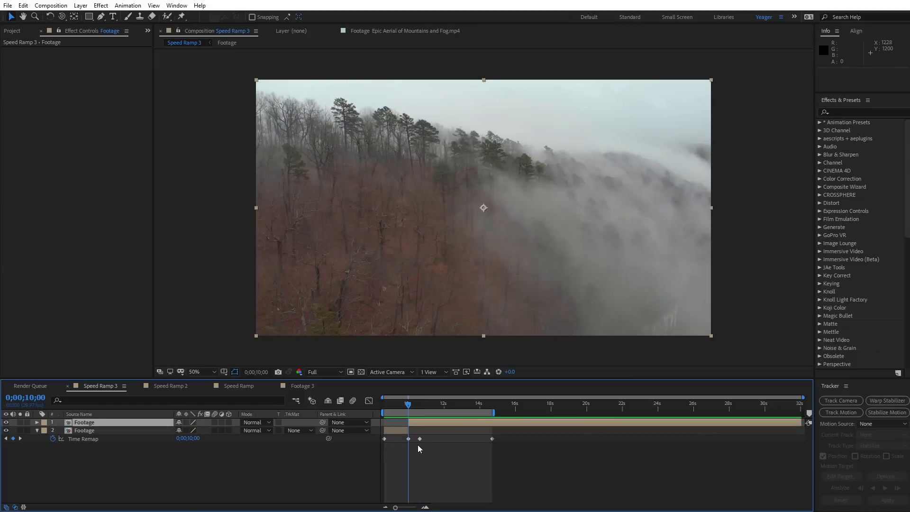
pyautogui.click(419, 403)
pyautogui.hotkey('ctrl', 'shift', 'd')
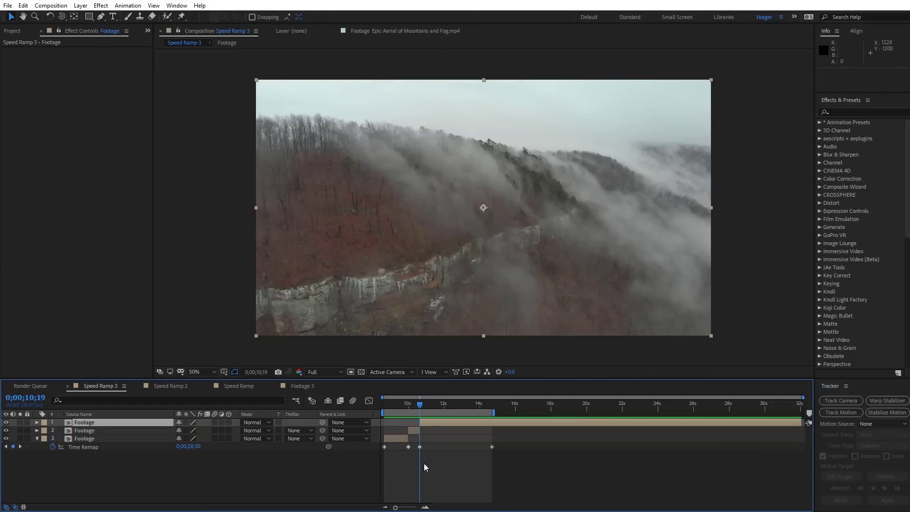
pyautogui.click(413, 430)
pyautogui.moveTo(419, 404); pyautogui.dragTo(411, 409)
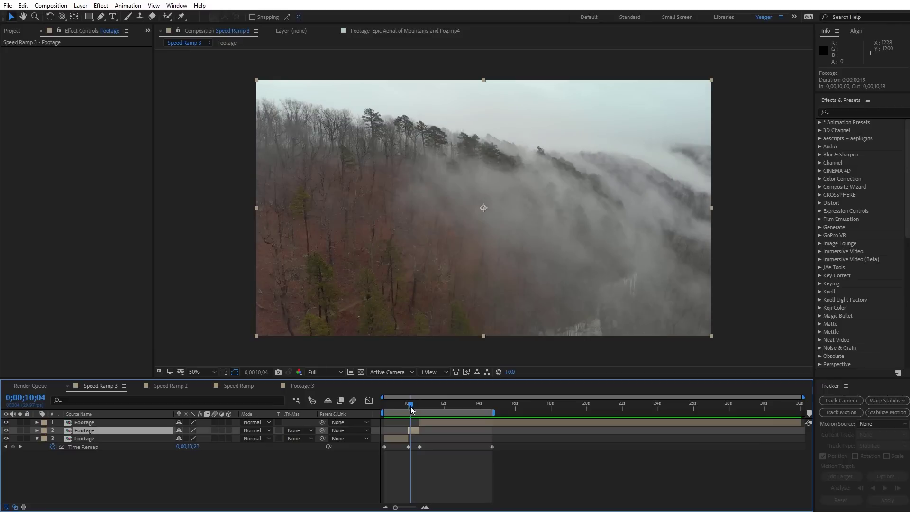
# Apply CC Force Motion Blur to the short middle piece.
pyautogui.click(100, 5)
pyautogui.moveTo(194, 446)
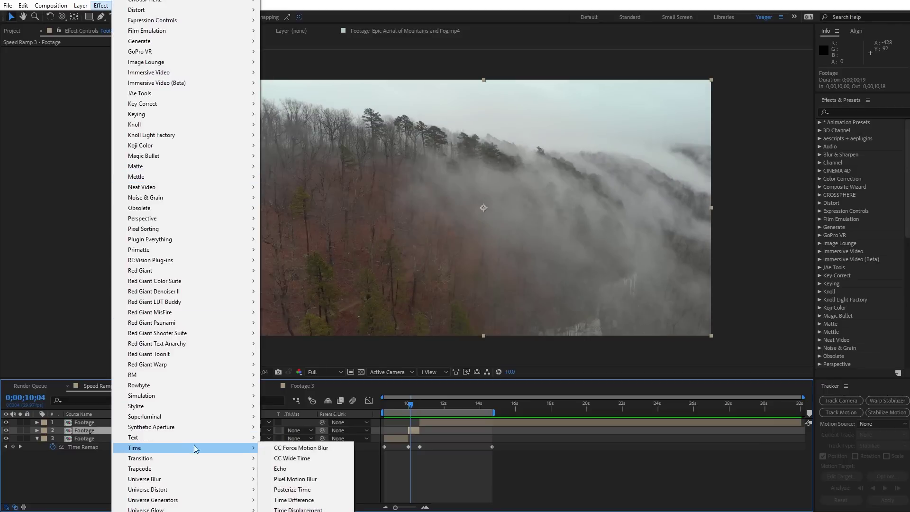
pyautogui.click(307, 448)
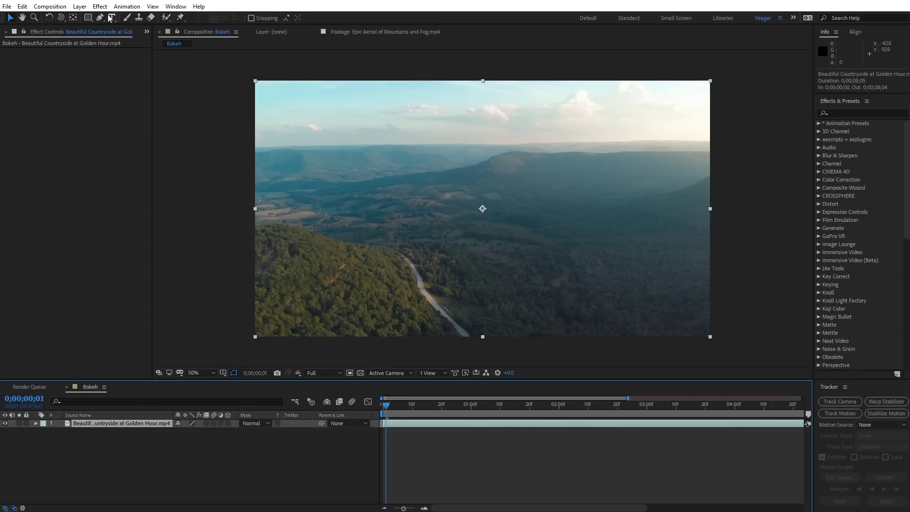
# Apply Camera Lens Blur to the countryside clip with Blur Radius 40 and Repeat Edge Pixels on.
pyautogui.click(99, 6)
pyautogui.moveTo(245, 13)
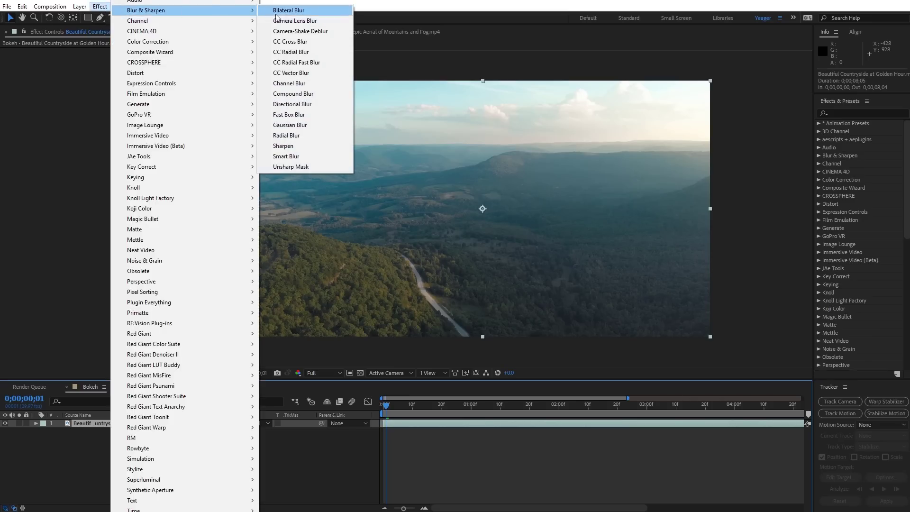
pyautogui.click(292, 21)
pyautogui.moveTo(87, 67); pyautogui.dragTo(108, 74)
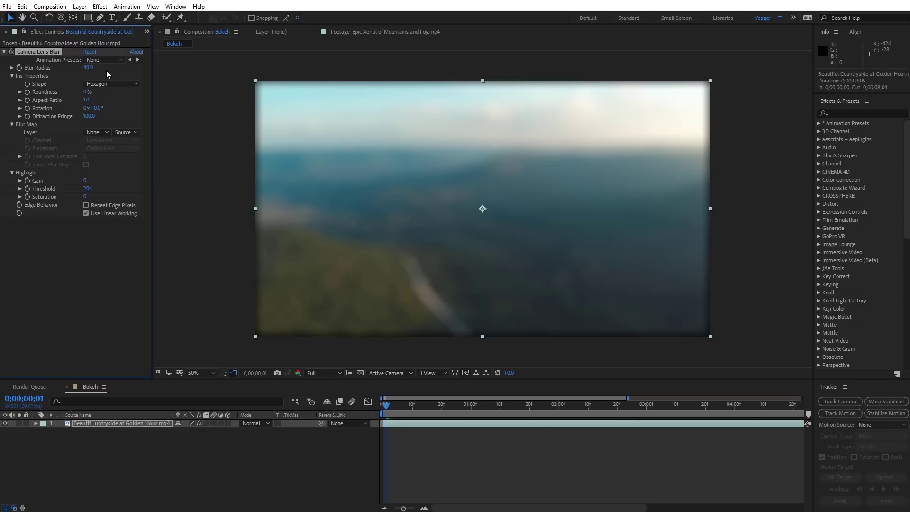
pyautogui.click(86, 205)
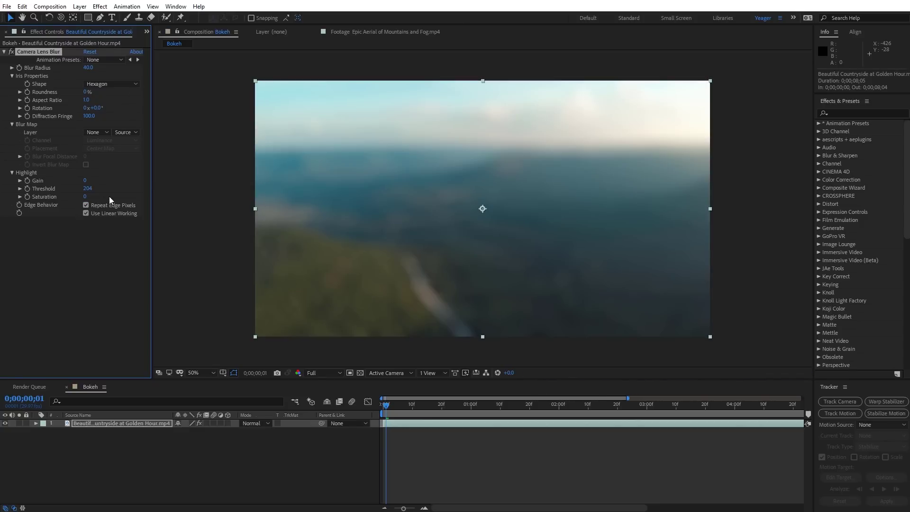
# Keyframe Blur Radius at 40 on the first frame, falling to 0 at two seconds.
pyautogui.press('Home')
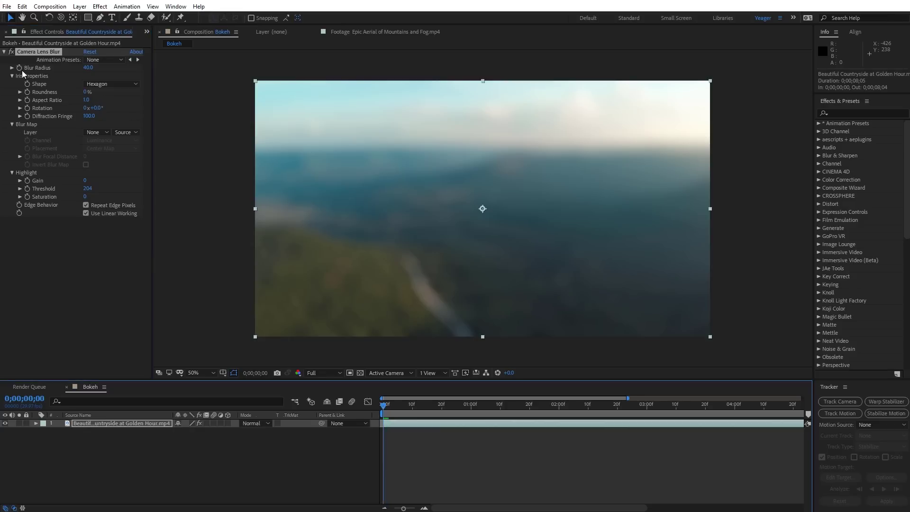
pyautogui.click(20, 71)
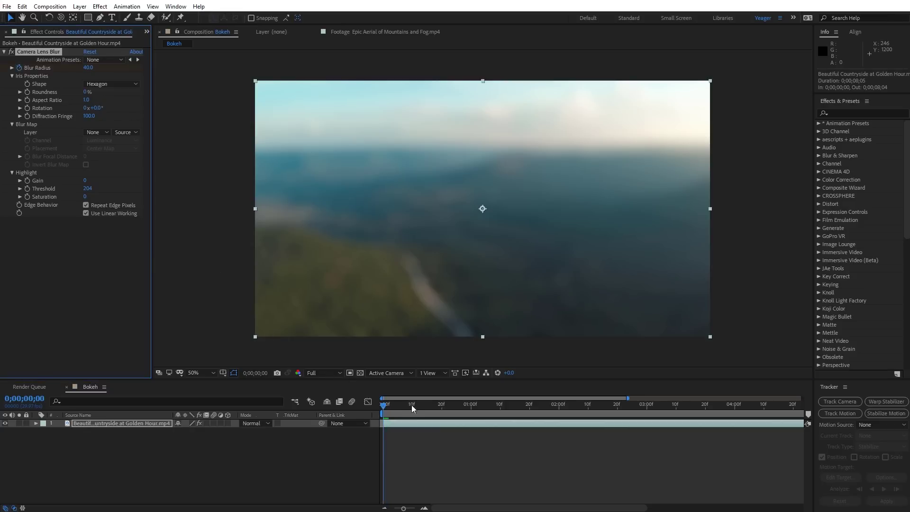
pyautogui.click(560, 410)
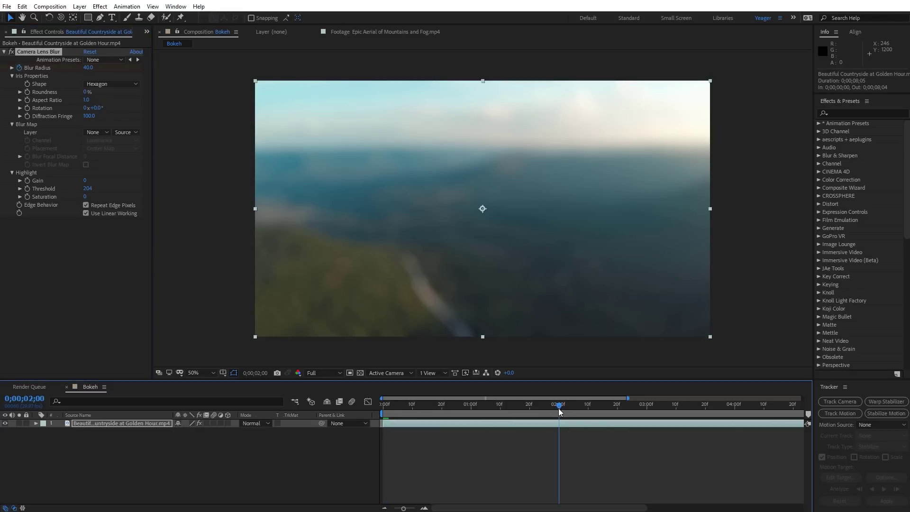
pyautogui.click(89, 68)
pyautogui.press('Return')
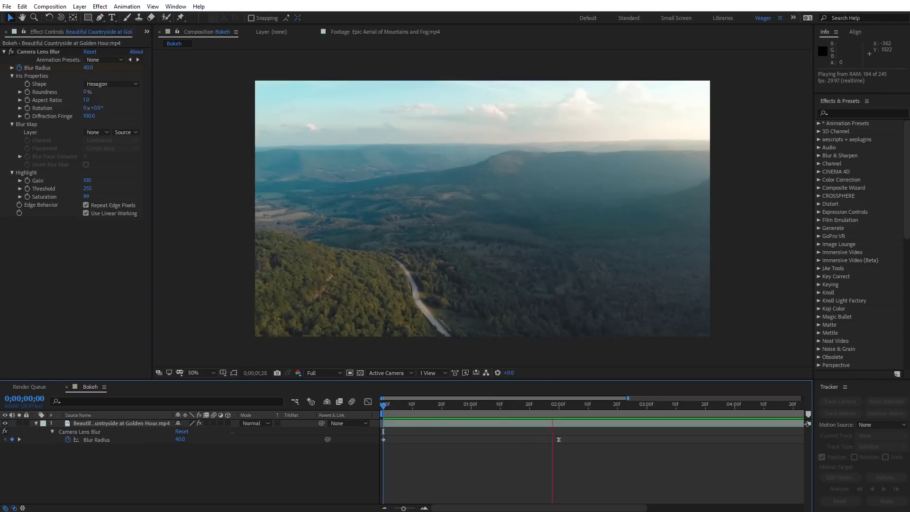
pyautogui.click(100, 6)
pyautogui.moveTo(157, 73)
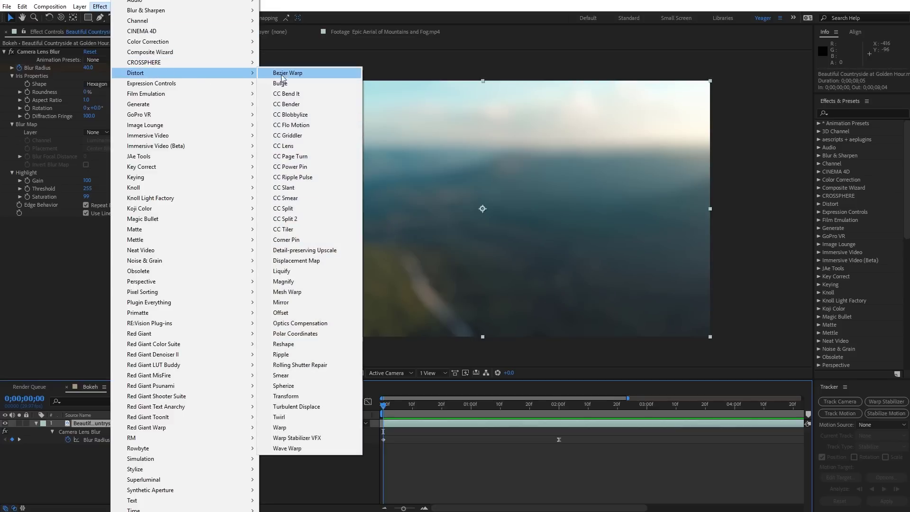
# Add Optics Compensation above Camera Lens Blur and preview the blur-to-sharp transition.
pyautogui.click(300, 323)
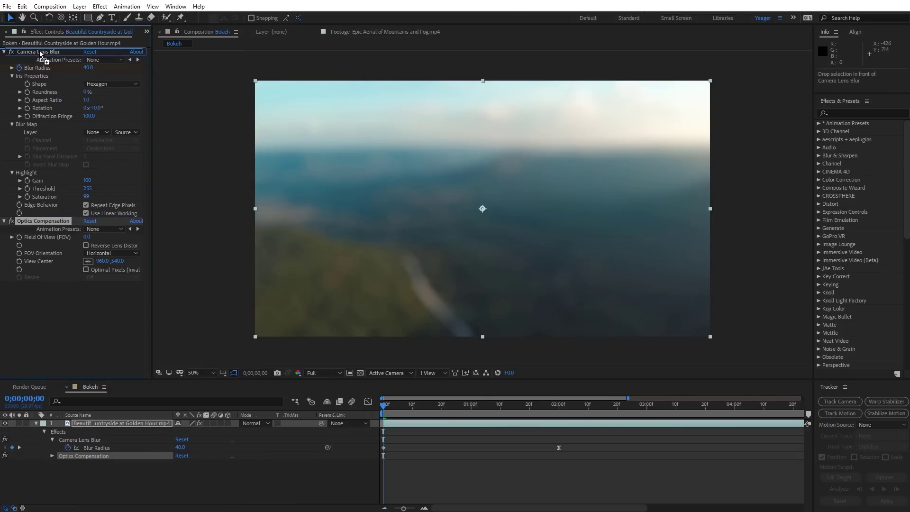
pyautogui.moveTo(40, 53); pyautogui.dragTo(41, 53)
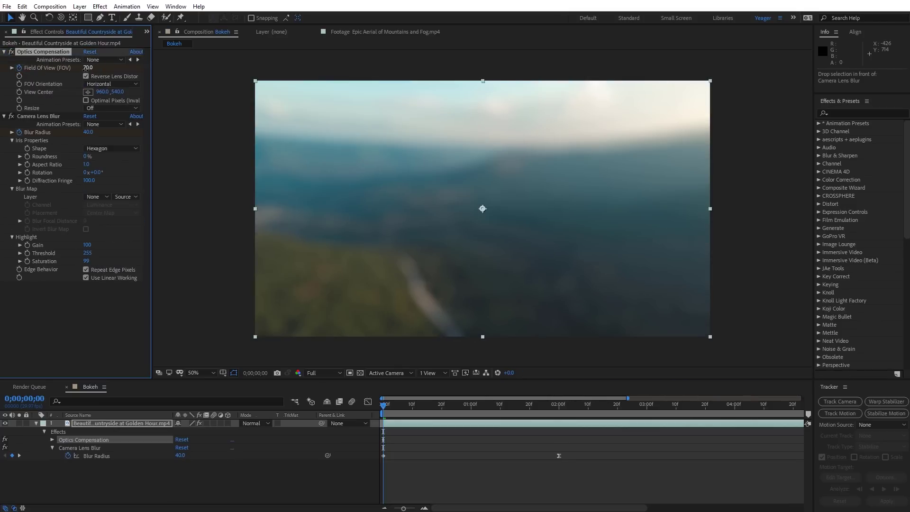
pyautogui.press('space')
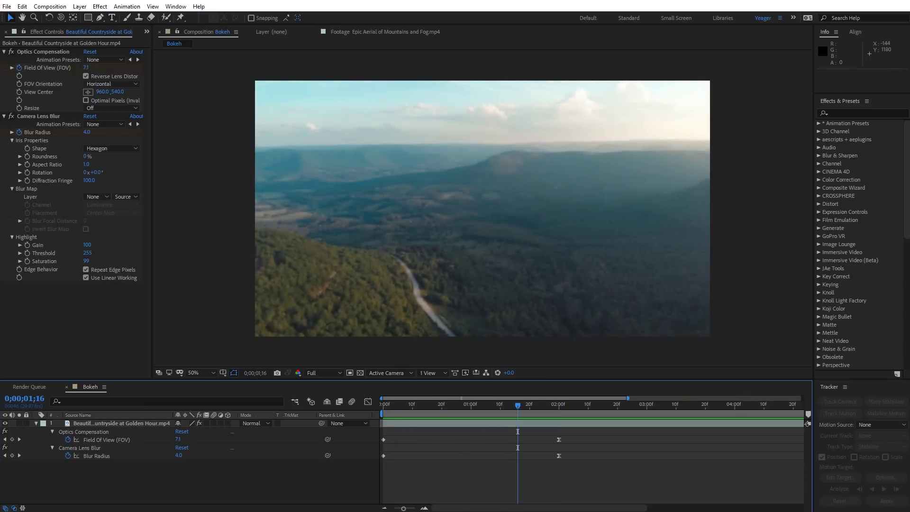
# Apply the Noise effect to the countryside clip.
pyautogui.click(100, 6)
pyautogui.moveTo(177, 260)
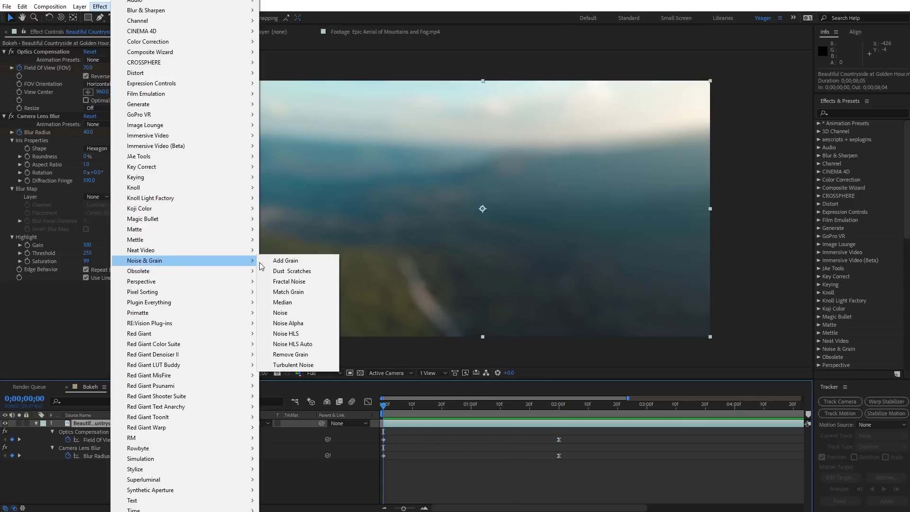
pyautogui.click(283, 313)
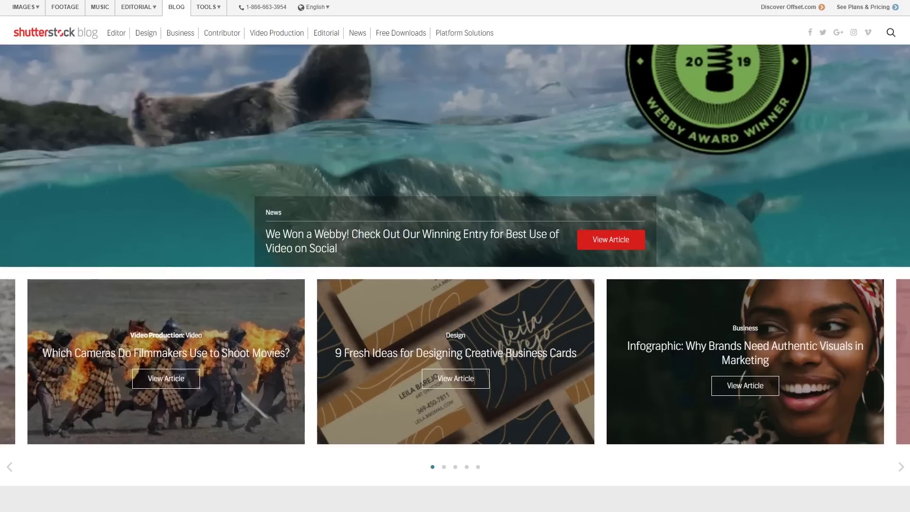
pyautogui.scroll(-1, 455, 256)
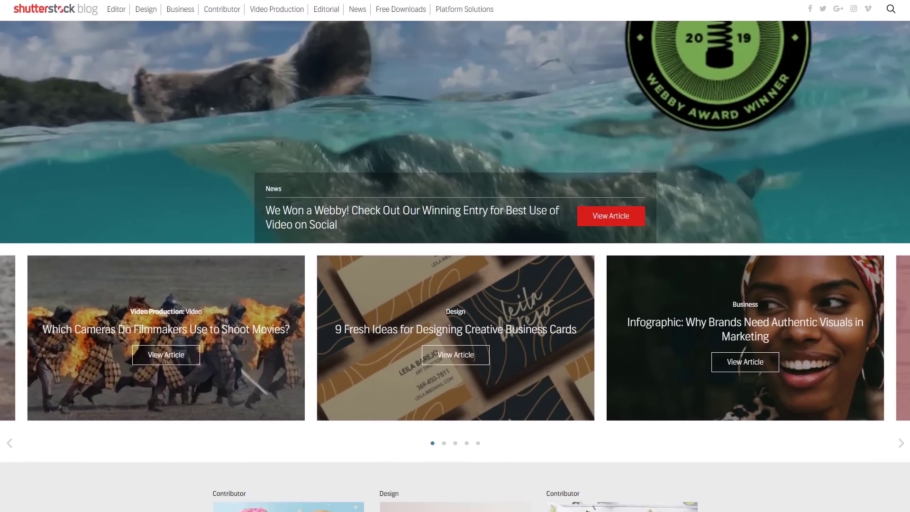
pyautogui.scroll(-1, 455, 256)
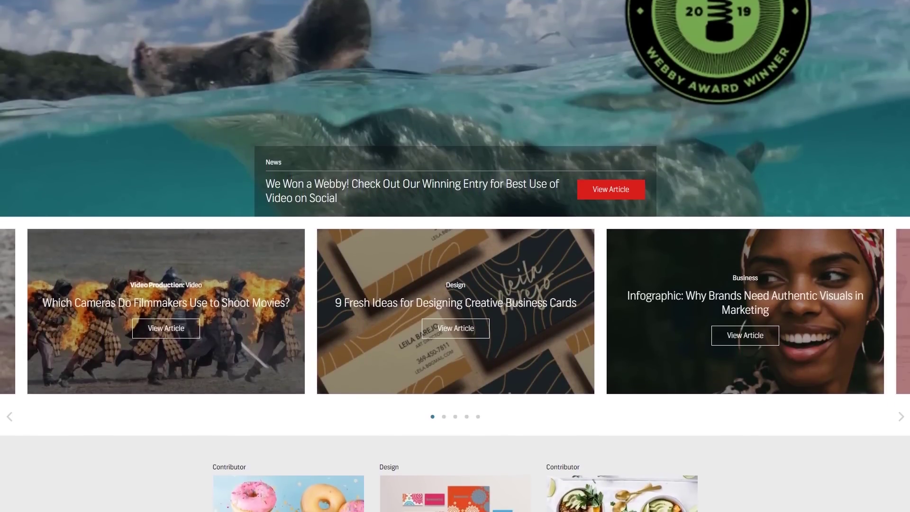